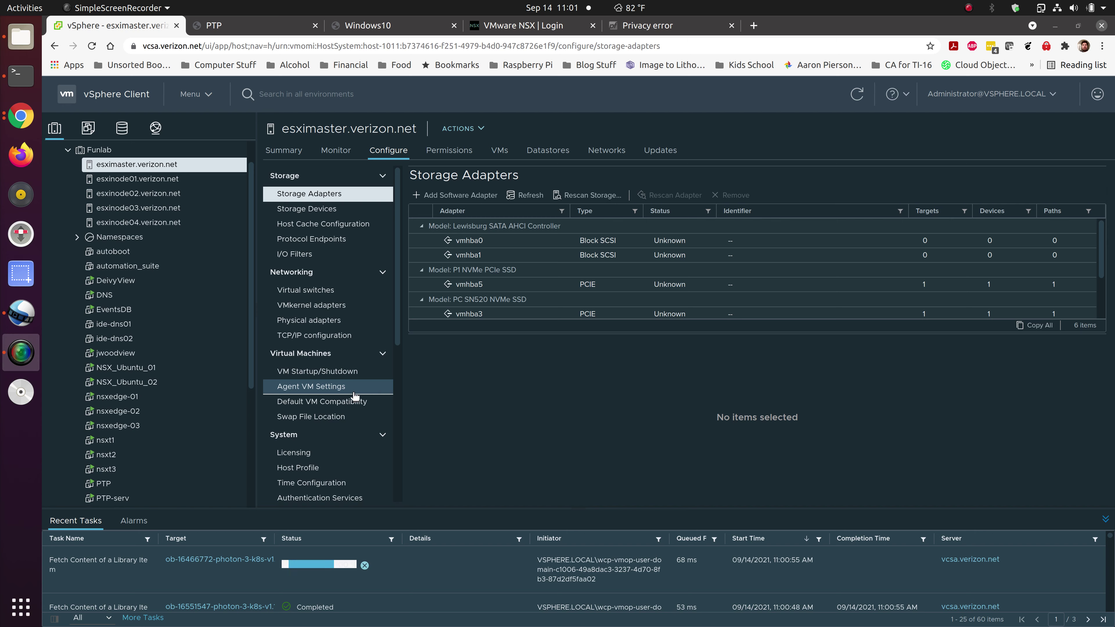
Step: Review the time configuration of host esximaster.verizon.net, including the Precision Time Protocol network interface details
click(342, 483)
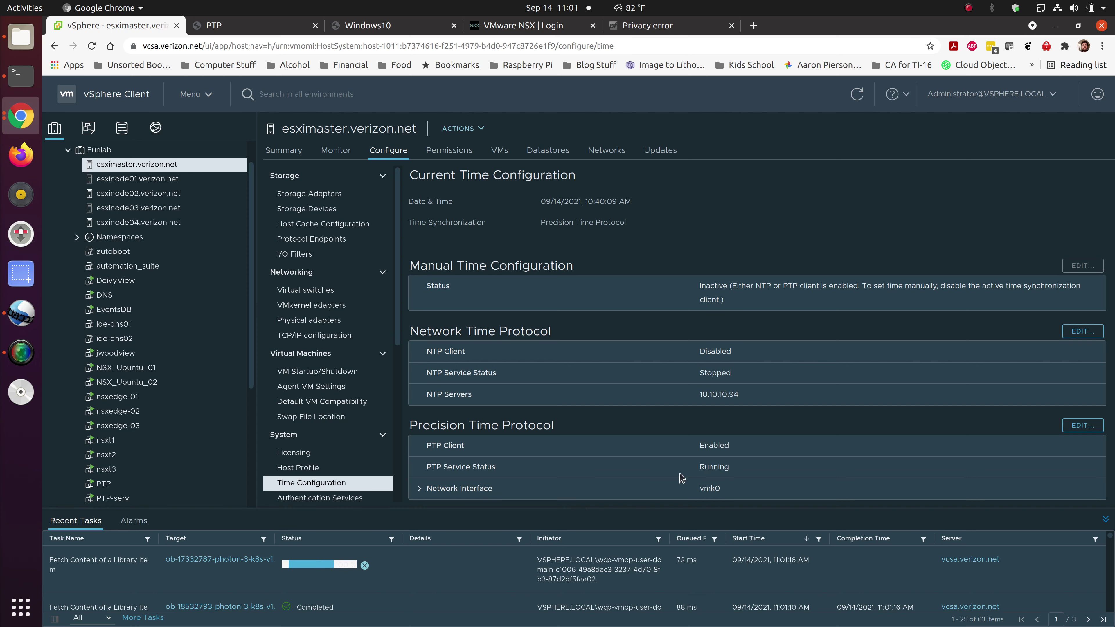
click(425, 489)
scroll(584, 439, down, 2)
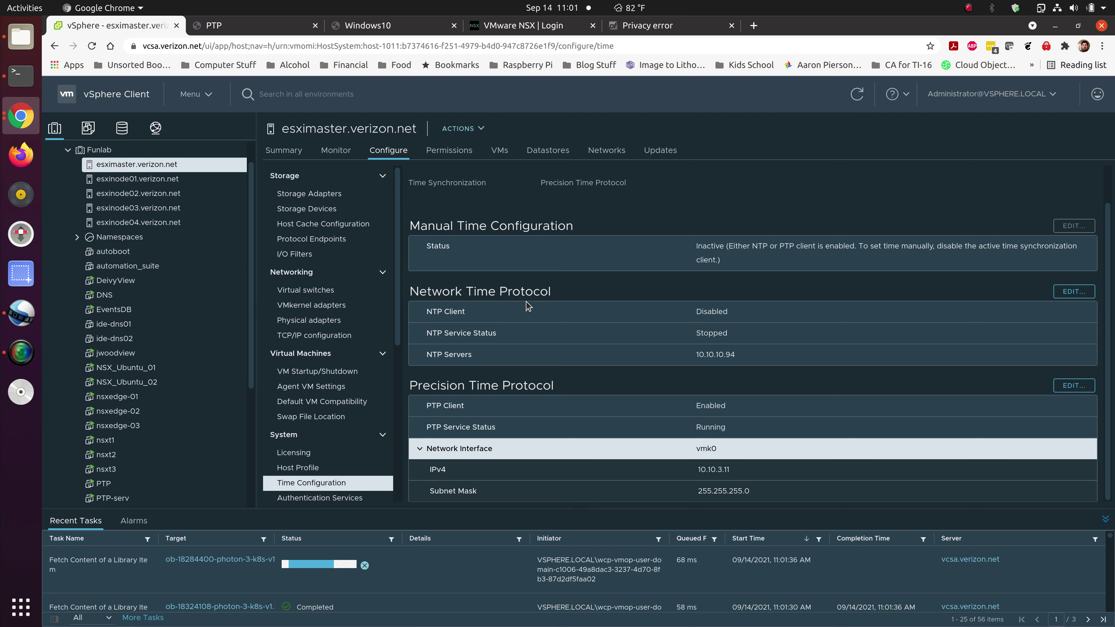
Step: Try adding a precision clock set to Host System Time (PTP) to the rhelview virtual machine, discarding the settings
click(500, 151)
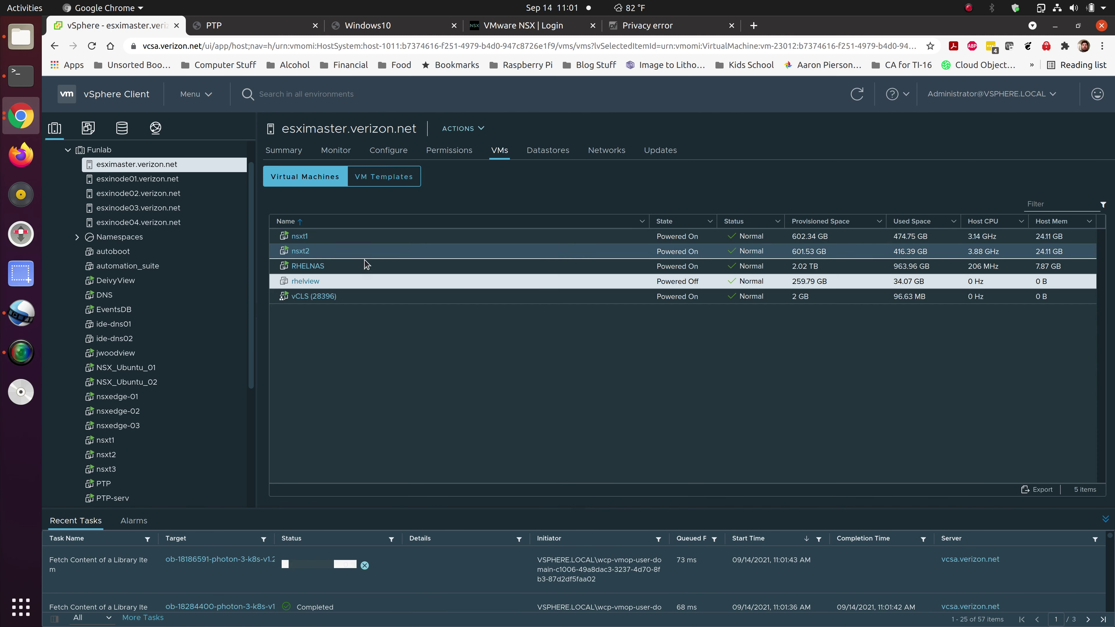
right_click(336, 285)
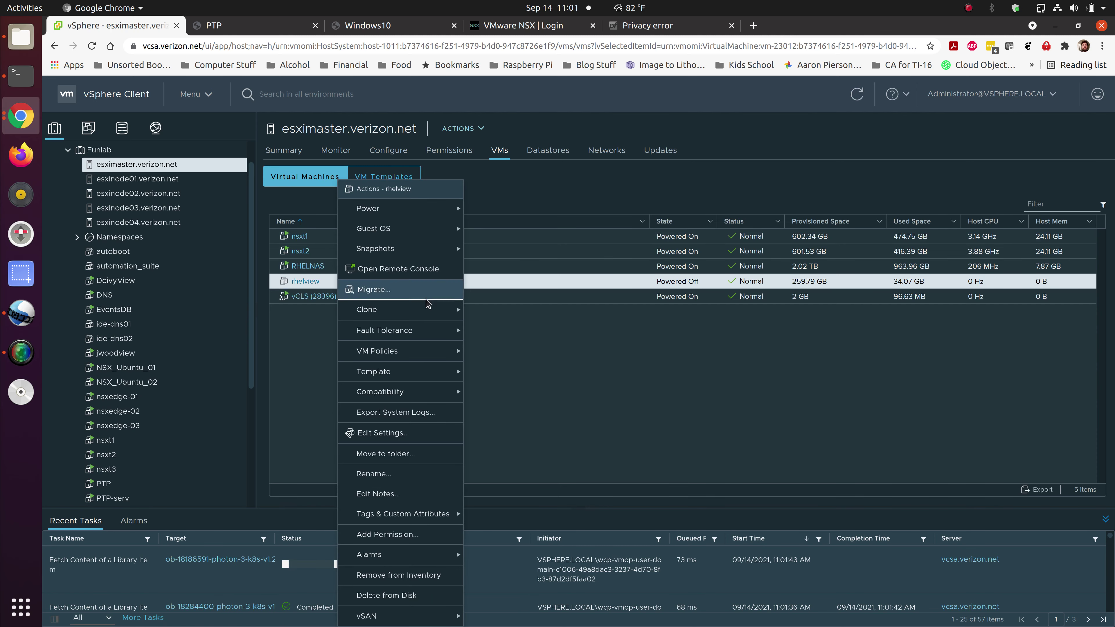
click(419, 434)
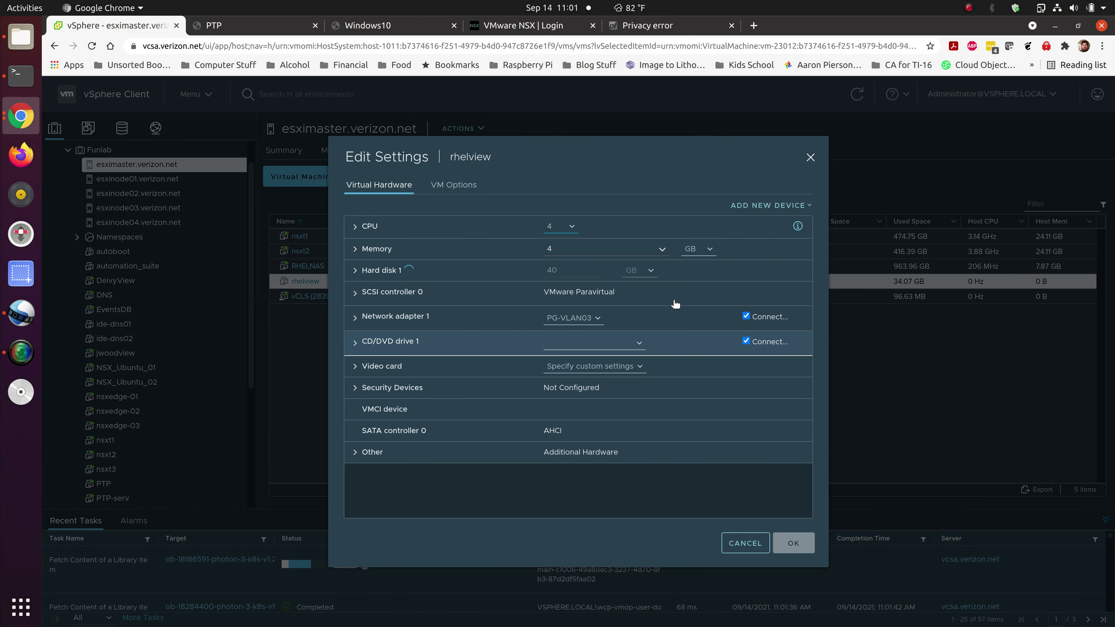
click(762, 206)
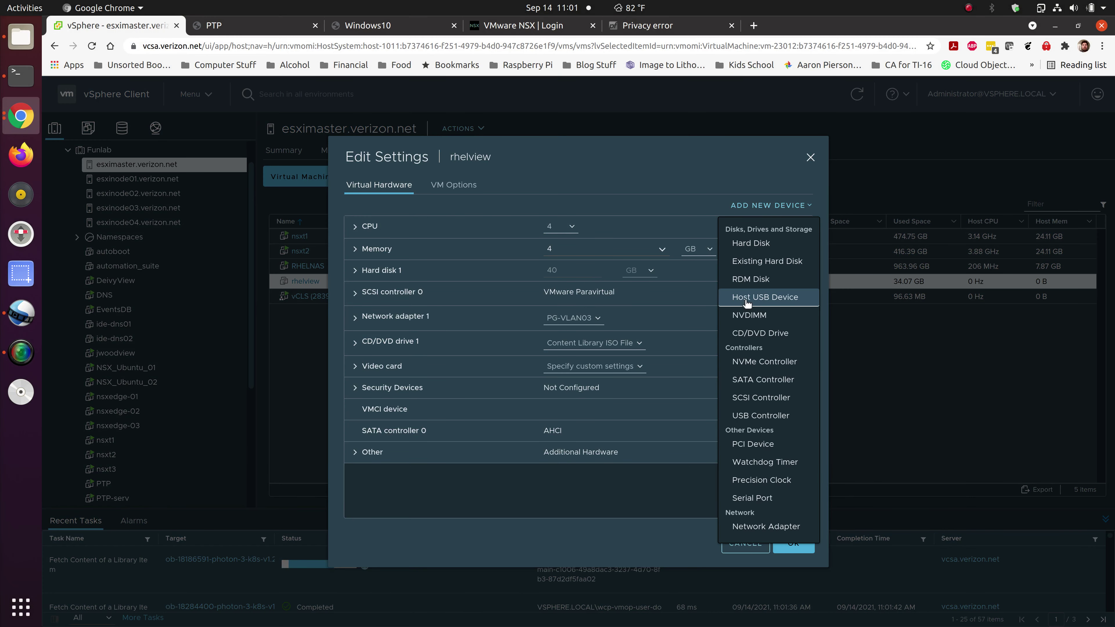
click(767, 483)
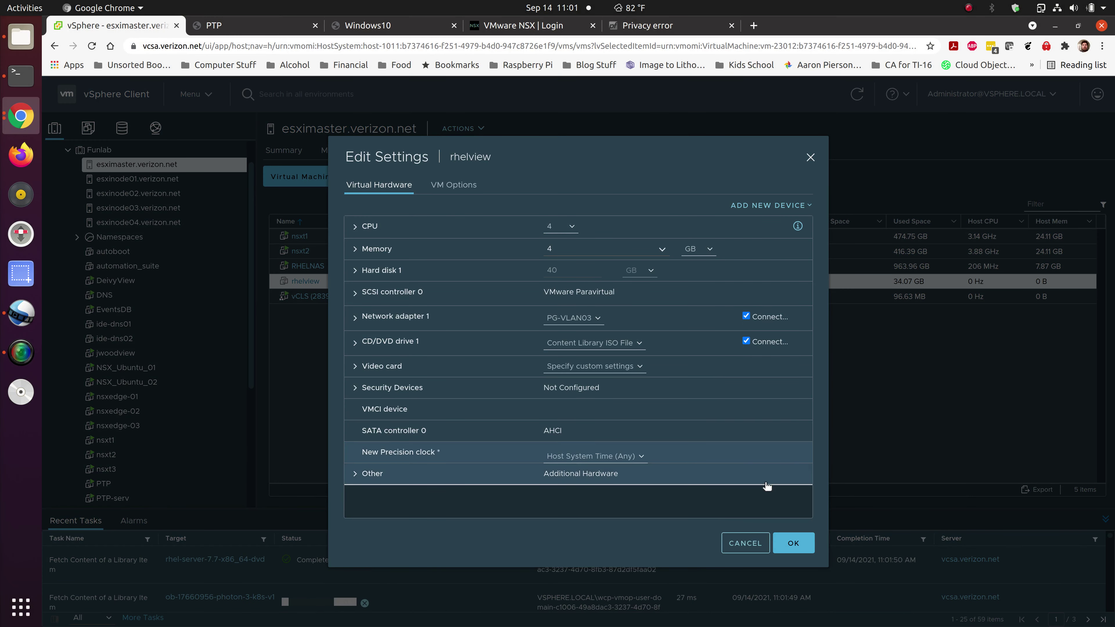
click(644, 457)
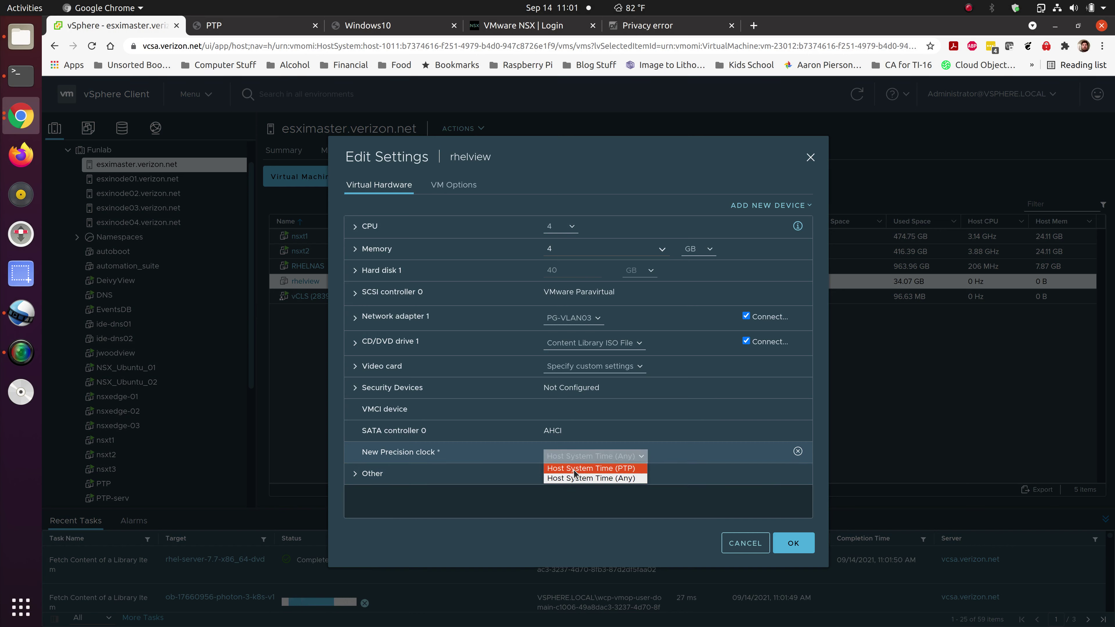
click(599, 468)
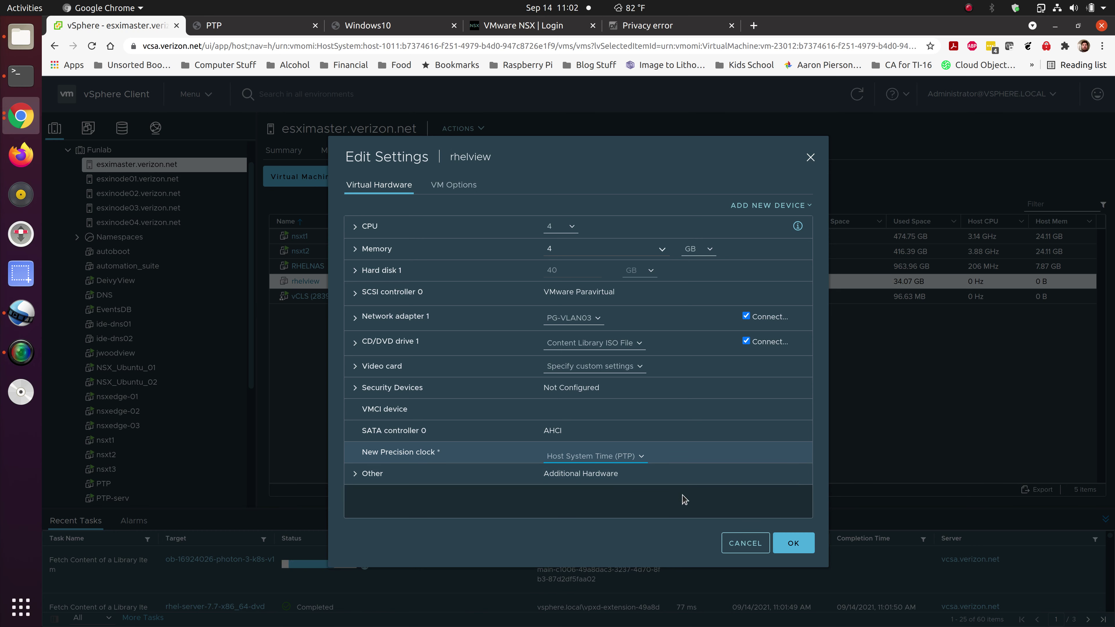
click(743, 545)
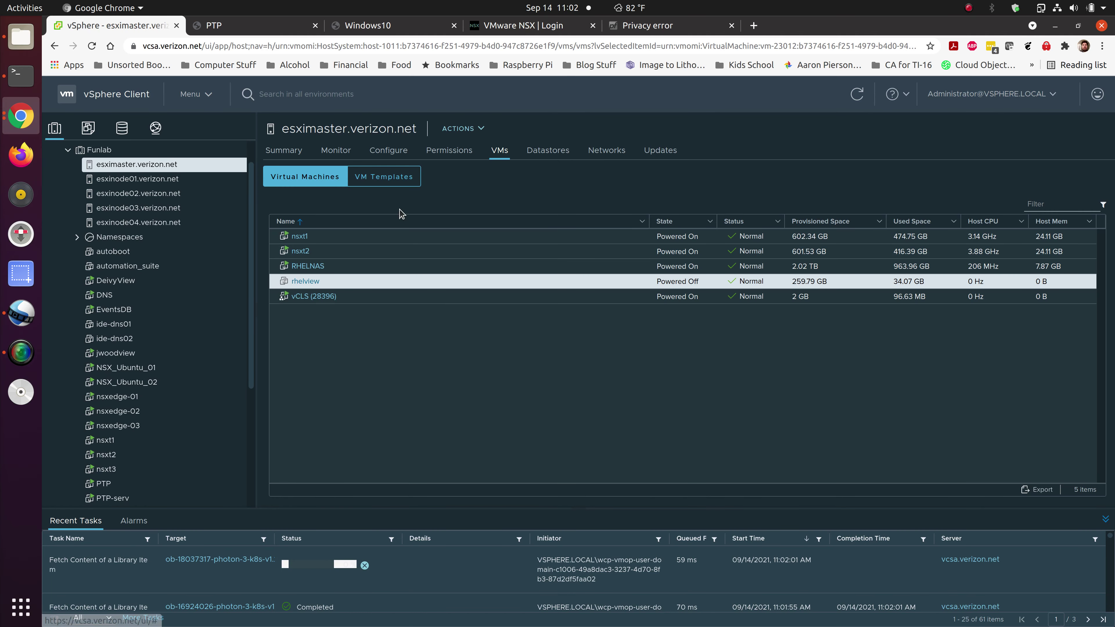
Step: In the PTP virtual machine's terminal, print /sys/class/ptp/ptp0/clock_name and the kernel details with uname -a
click(286, 26)
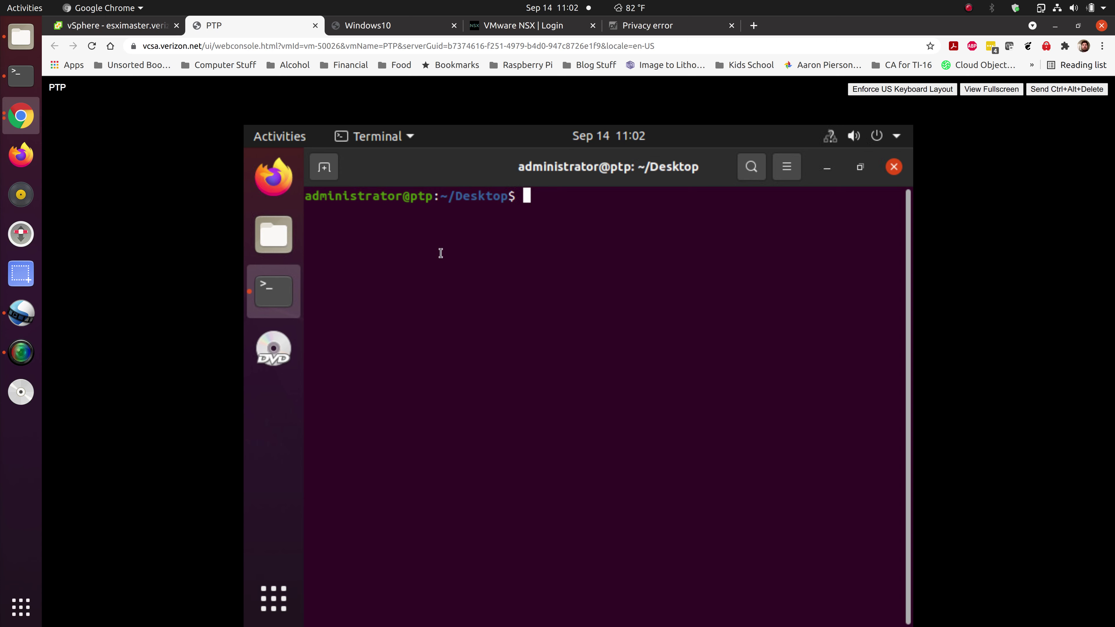
text(cat /sys/clas)
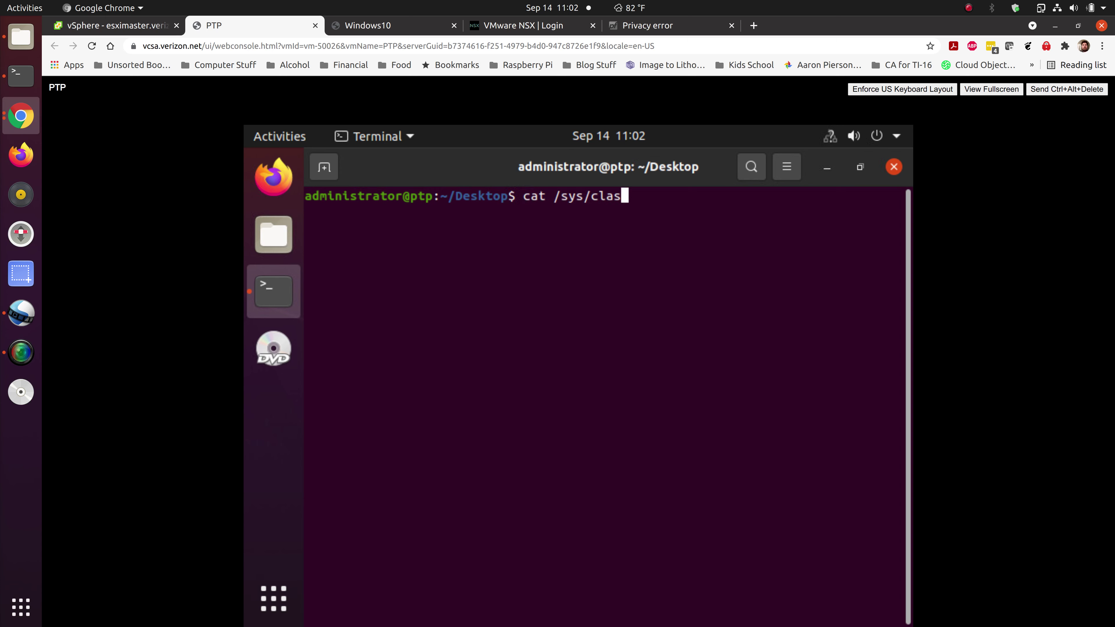
text(s/ptp/ptp0)
text(/cl)
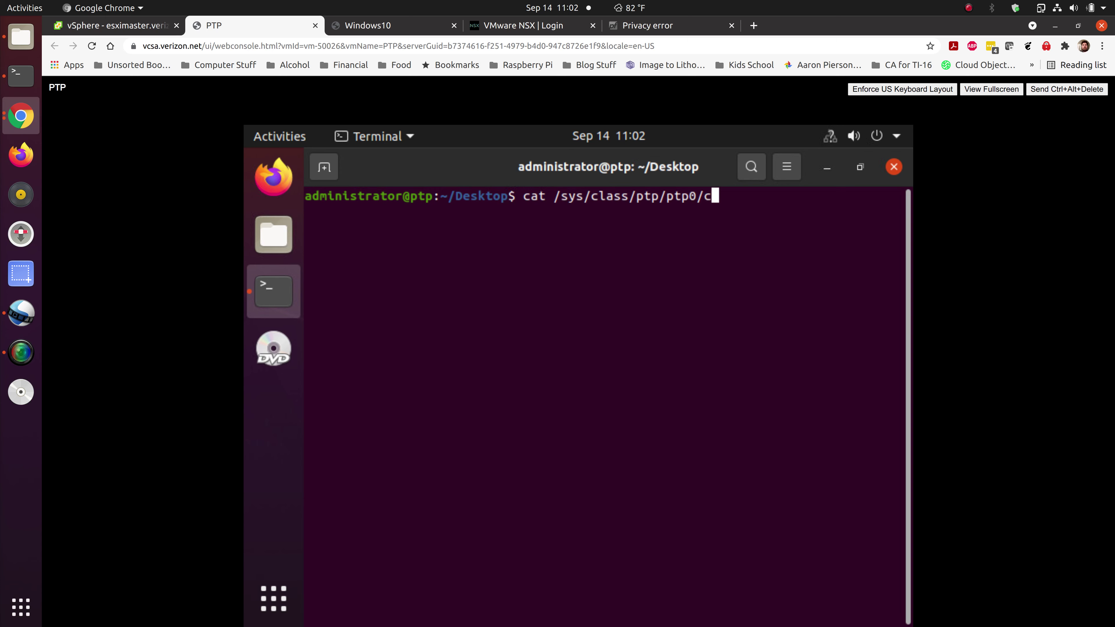
key(Tab)
key(Return)
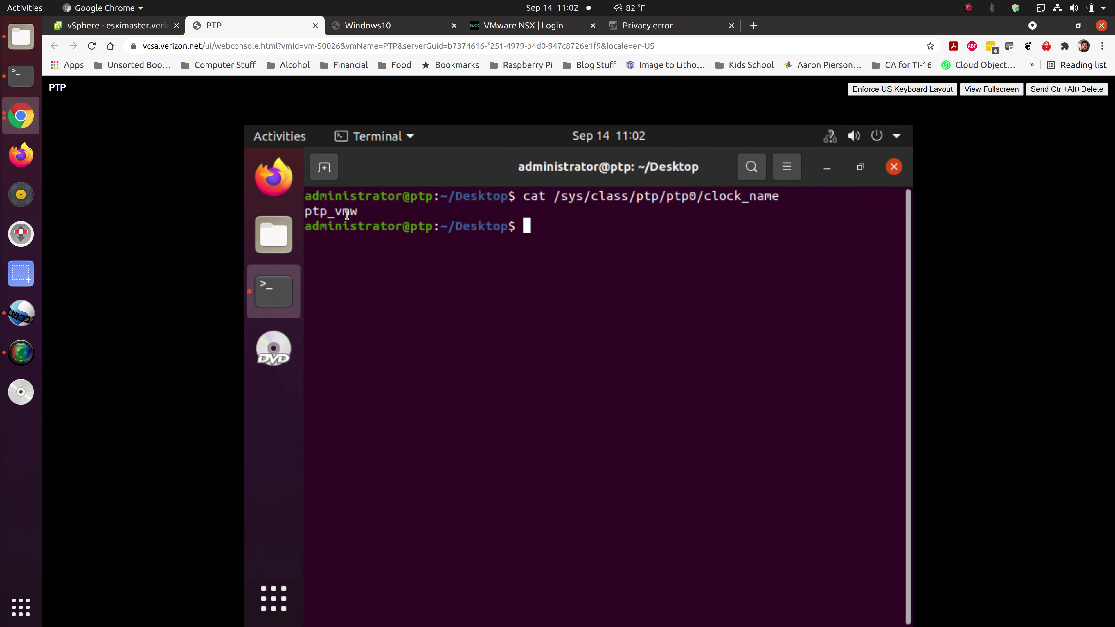
text(uname -a)
key(Return)
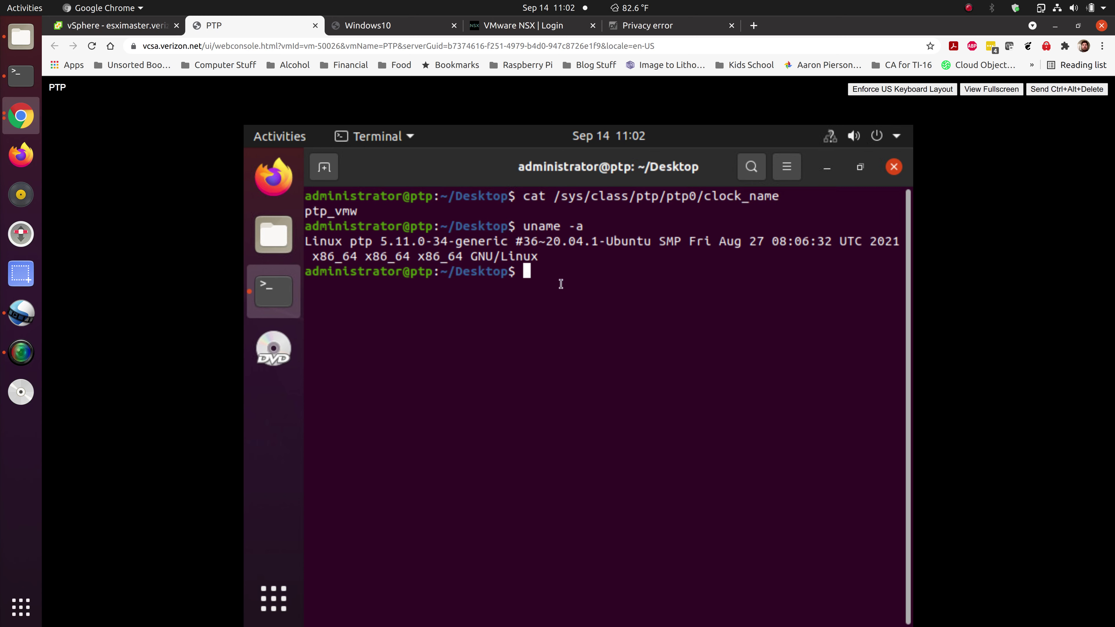
text(vi )
text(/etc/)
key(BackSpace)
key(BackSpace)
key(BackSpace)
key(BackSpace)
key(BackSpace)
key(BackSpace)
key(BackSpace)
key(BackSpace)
Step: Print the contents of the chrony configuration file /etc/chrony/chrony.conf with cat
text(cat /etc/chrony/)
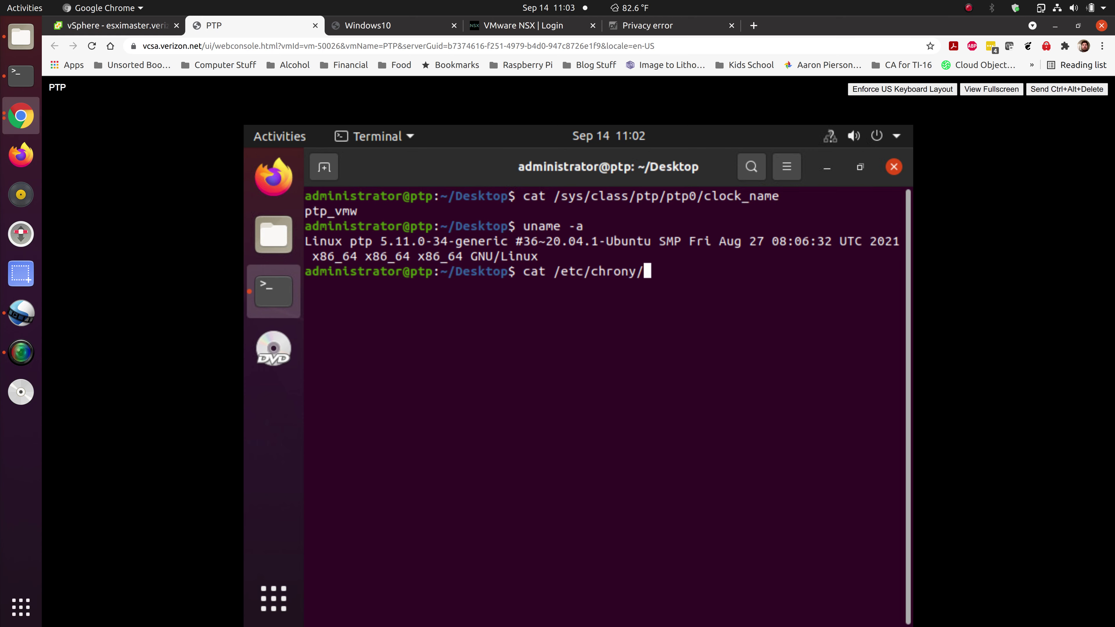
key(Tab)
text(conf)
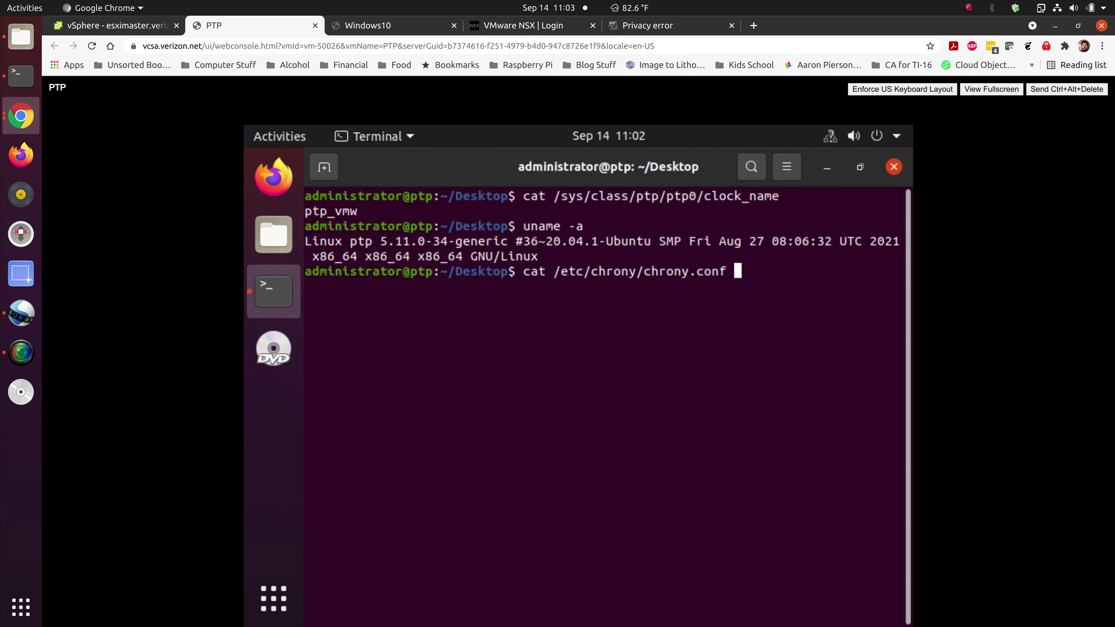
key(Return)
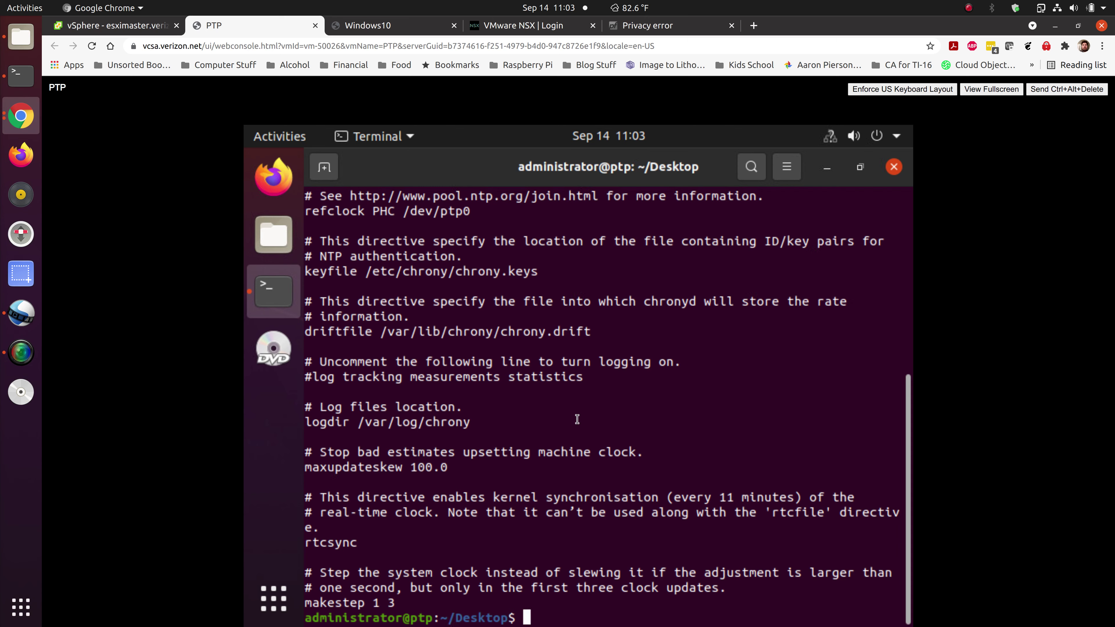
Step: List chrony's time sources in verbose form with chronyc sources -v
text(chrony)
key(BackSpace)
text(c )
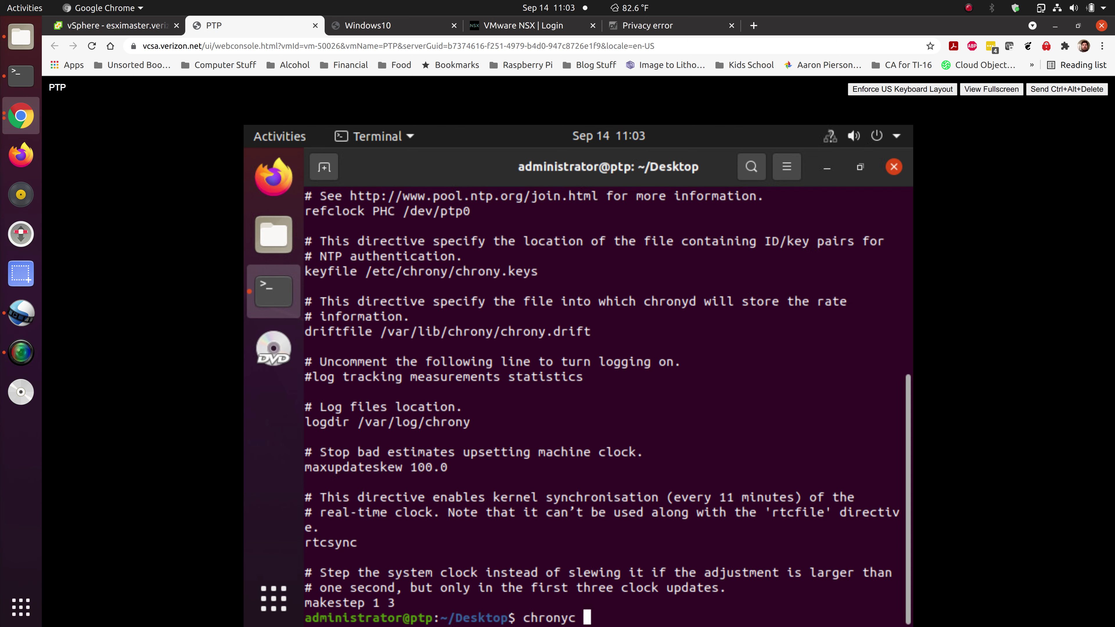
text(sources -v)
key(Return)
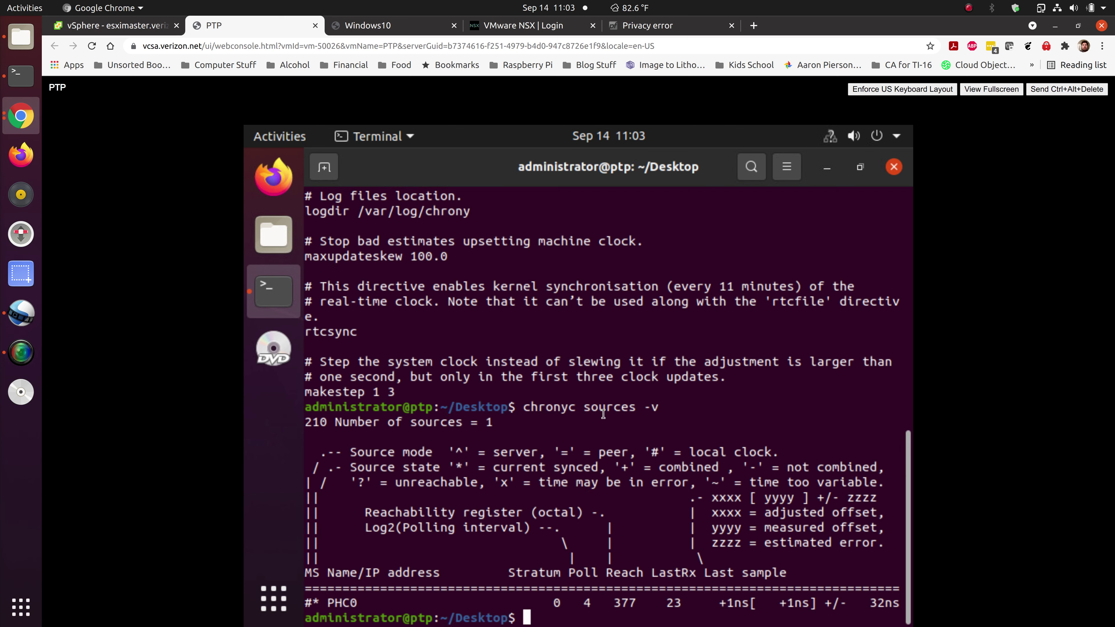
Step: Print /etc/ptpd.conf with cat and review its PTP interface, domain, preset and IP mode settings
text(cat /etc/ptpd.conf)
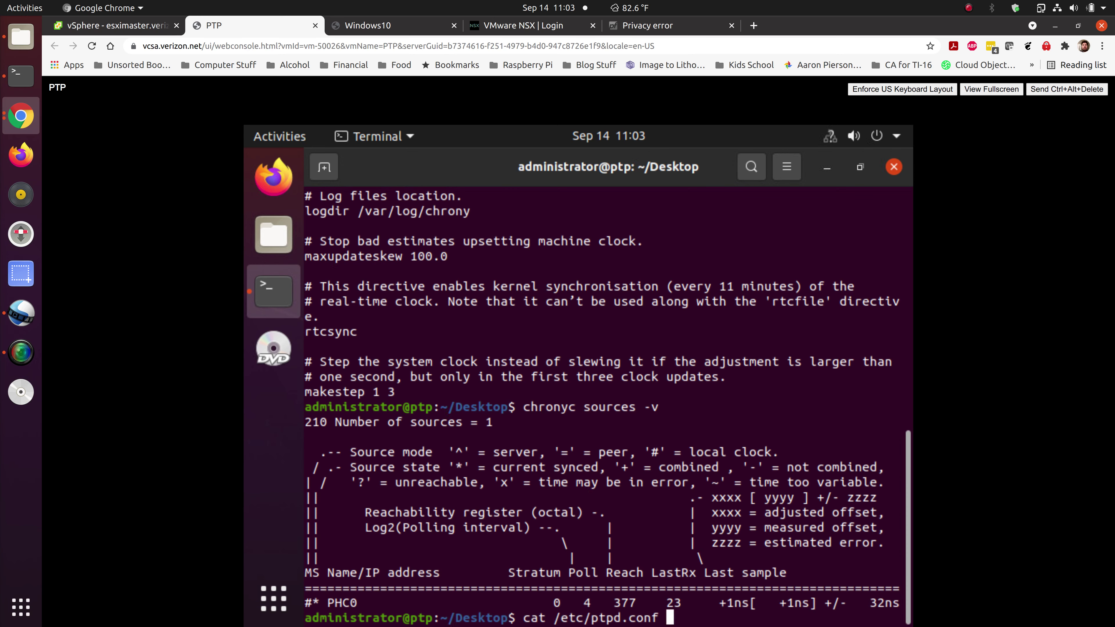
key(Return)
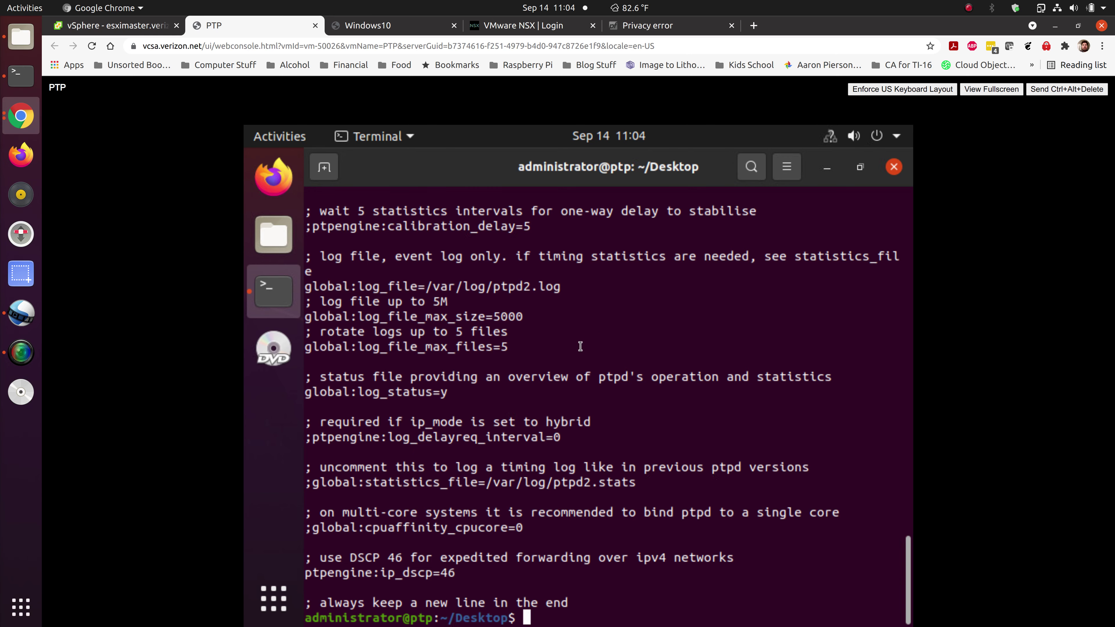
scroll(580, 342, up, 3)
scroll(580, 341, up, 6)
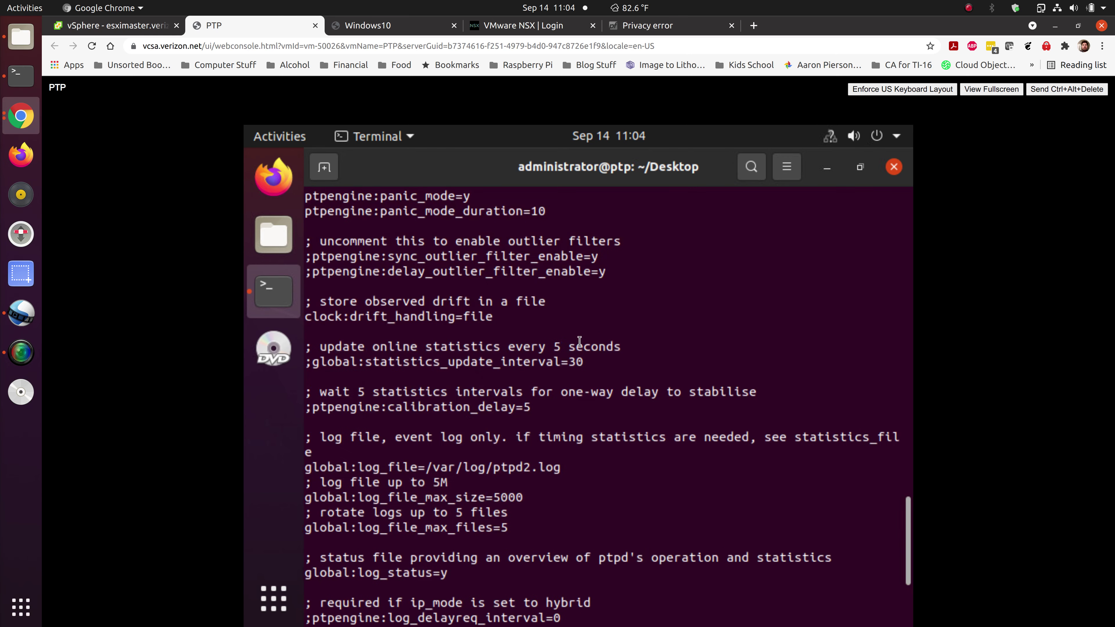
scroll(579, 341, up, 4)
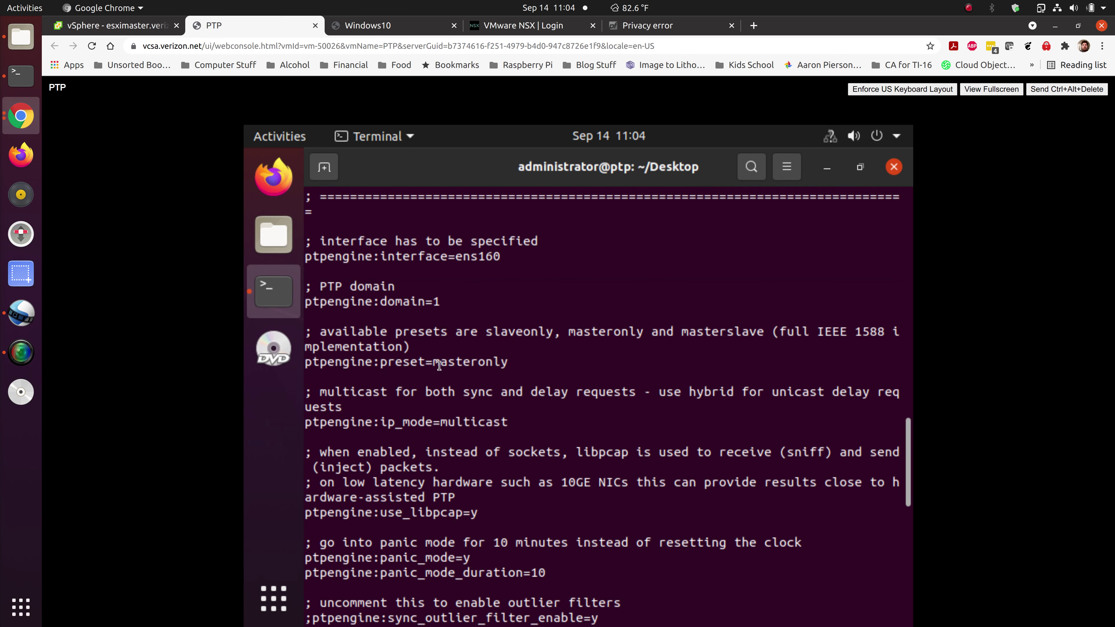
scroll(440, 364, down, 2)
scroll(465, 342, down, 1)
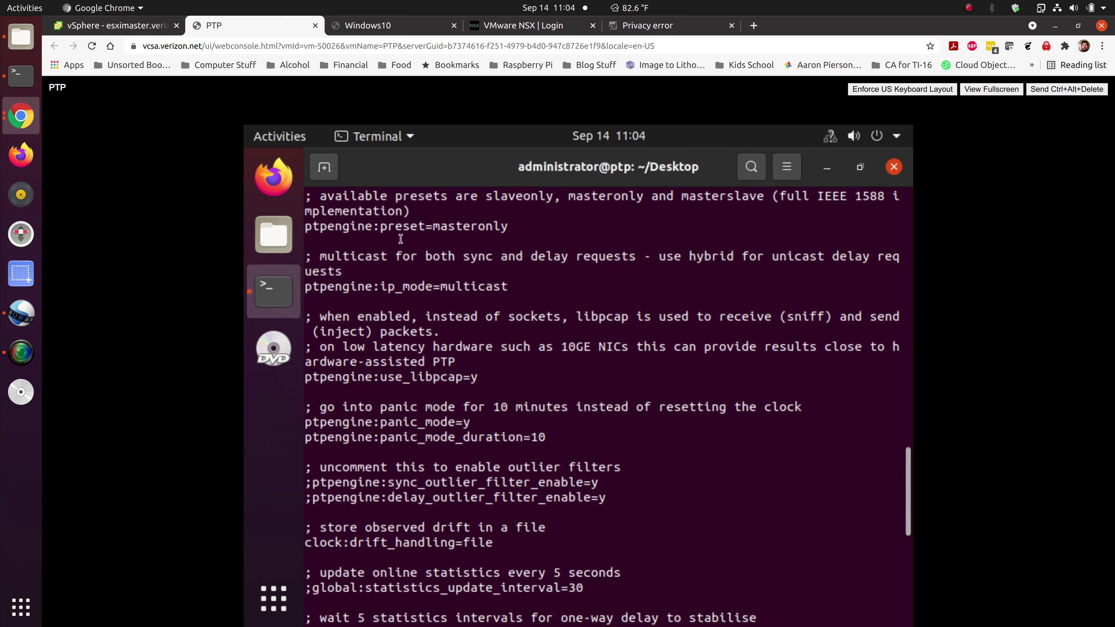
Step: Switch to the Windows10 virtual machine's console and inspect a time check on the Domain Time II drift graph
click(388, 25)
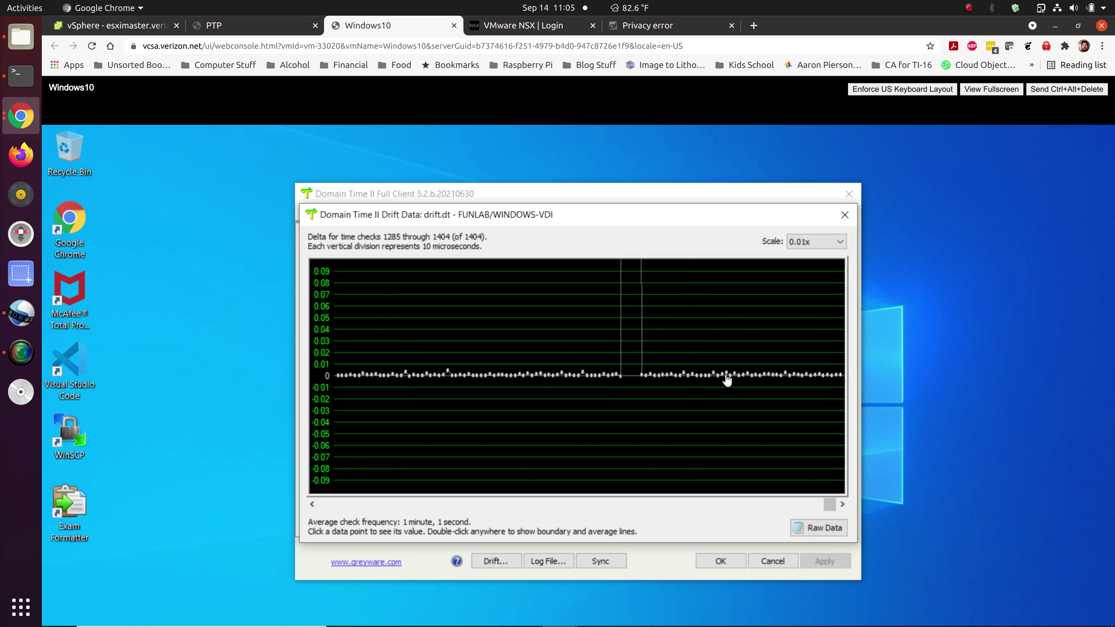
click(713, 373)
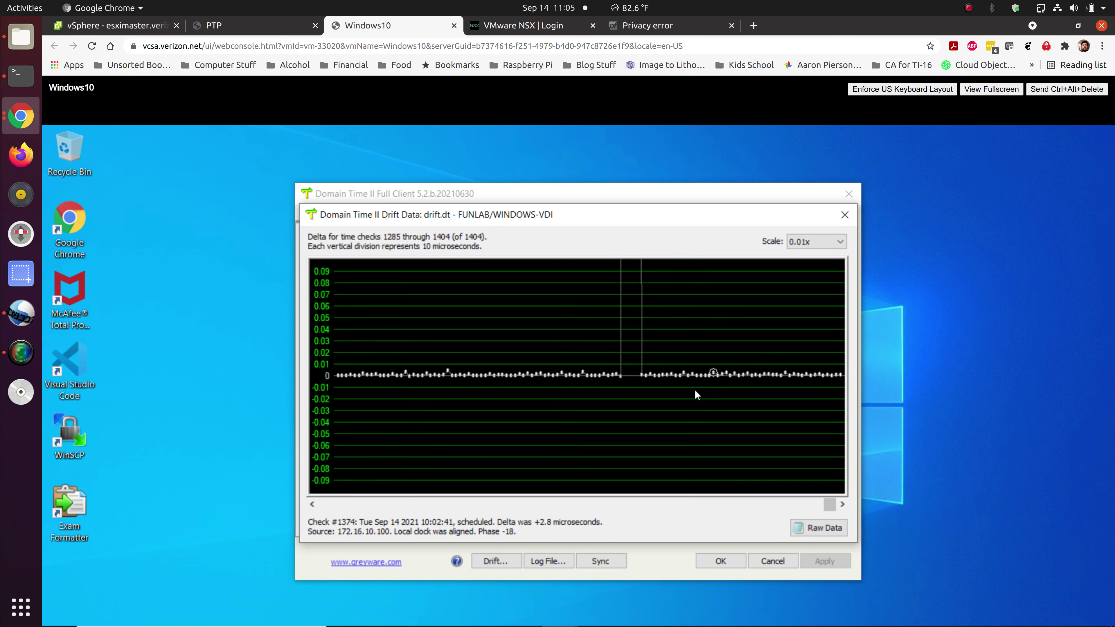